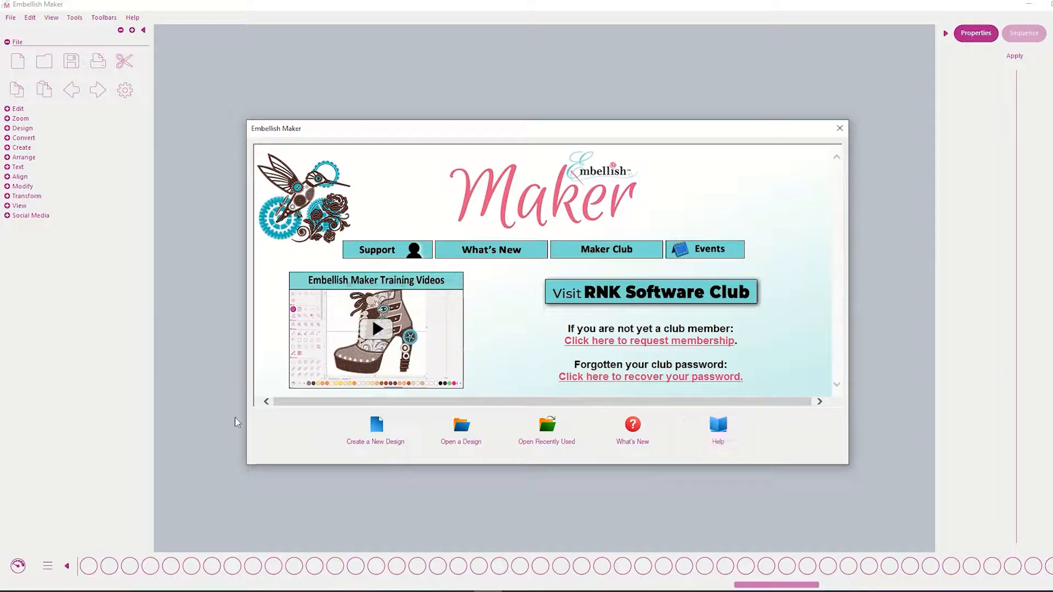
Create a new blank design and collapse the File tool group.
click(370, 437)
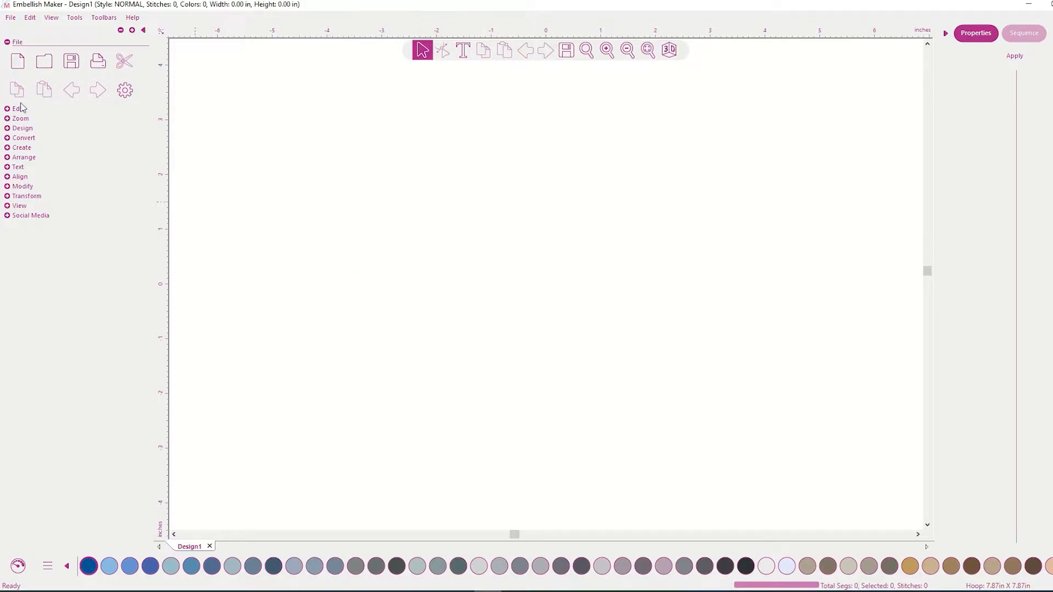
click(8, 44)
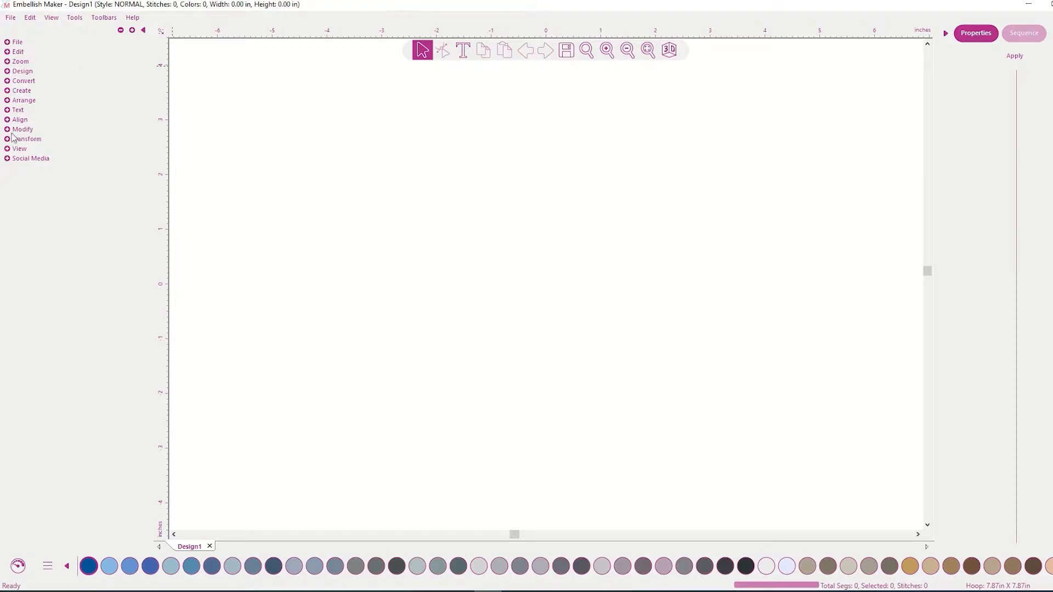
Examine the Create, Text, Transform and Convert tools, browse all expanded tool groups, and collapse them all.
click(9, 91)
click(9, 168)
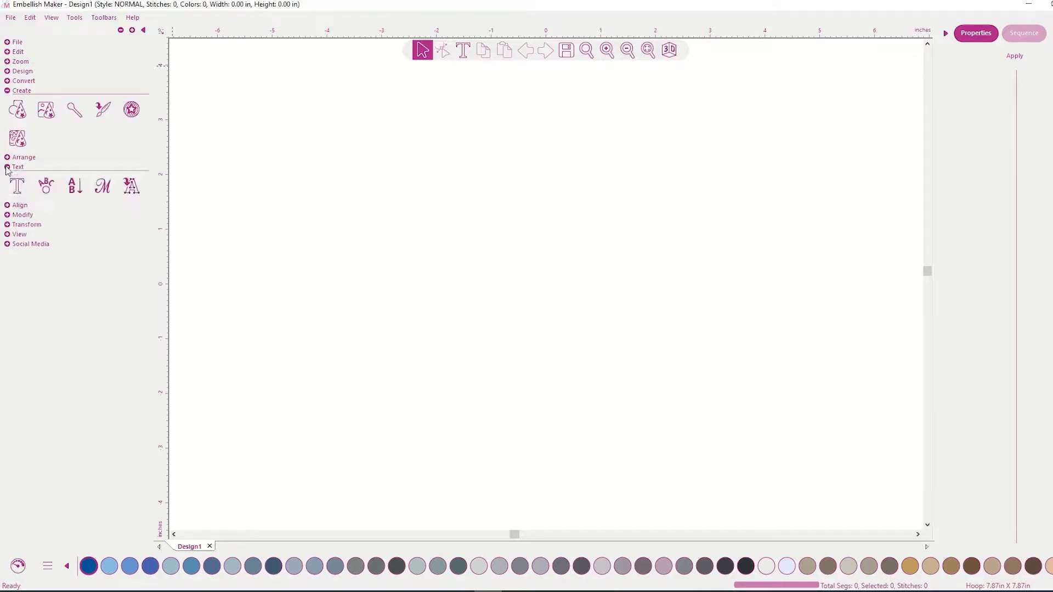
click(7, 225)
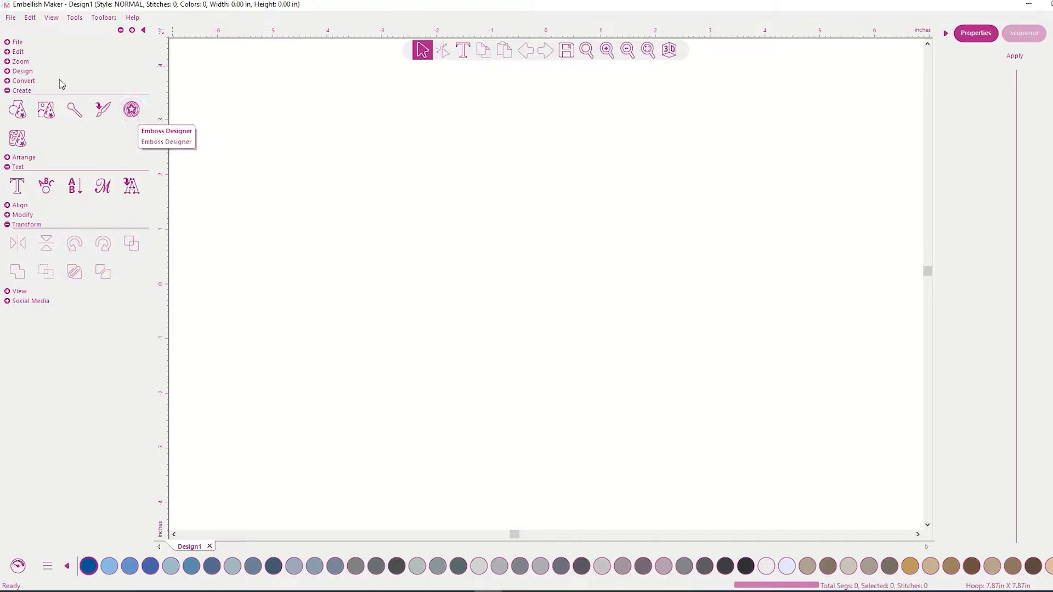
click(9, 83)
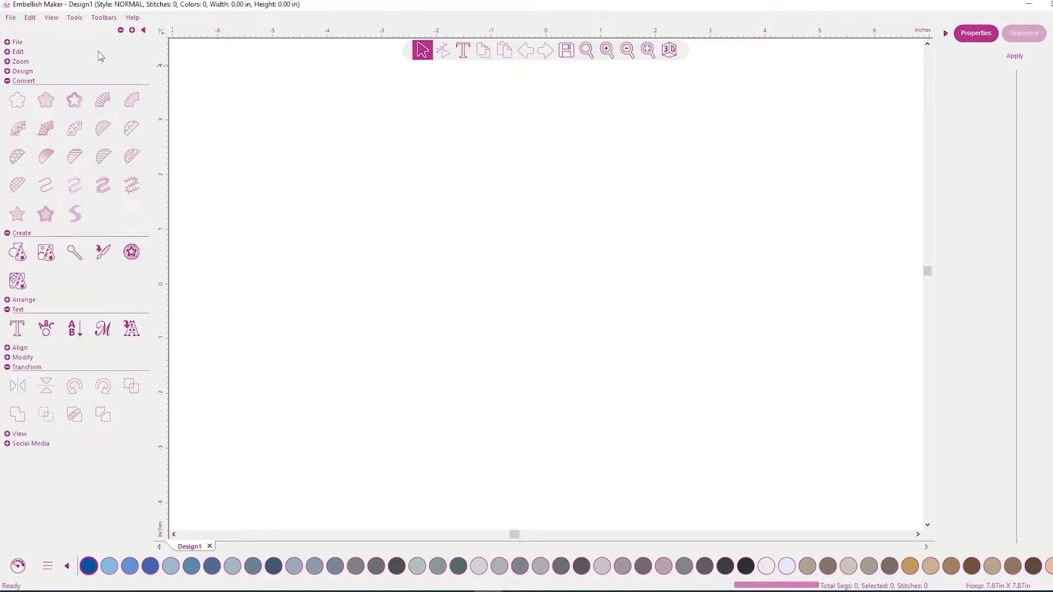
click(120, 31)
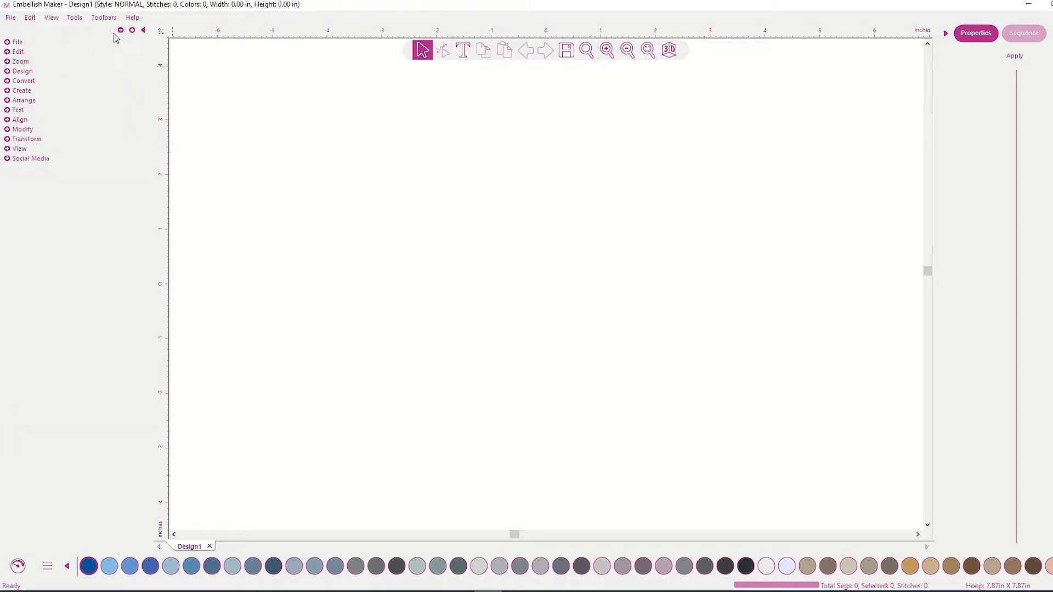
click(132, 30)
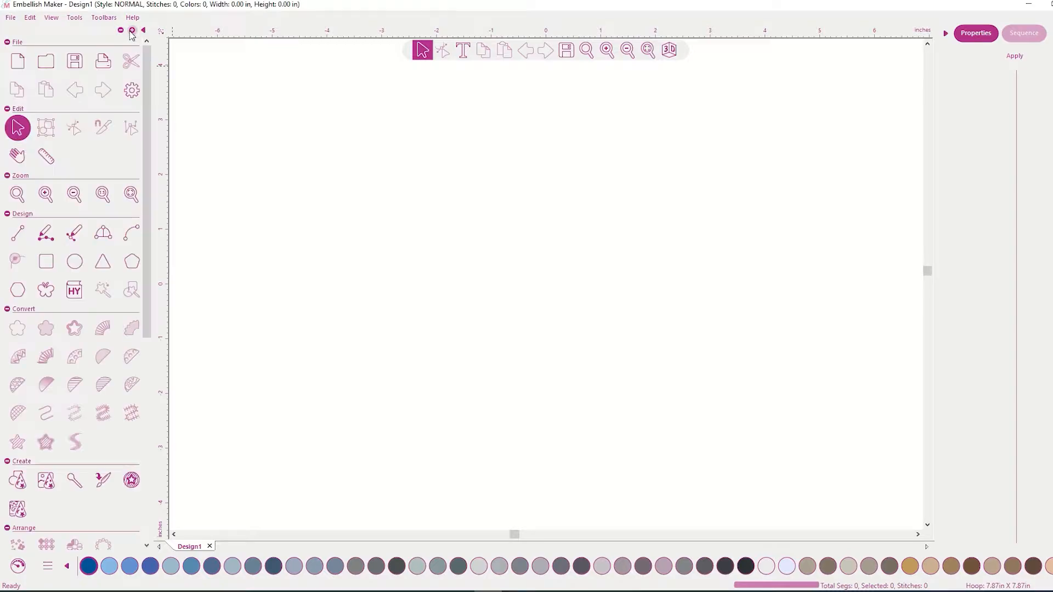
drag(146, 107, 158, 79)
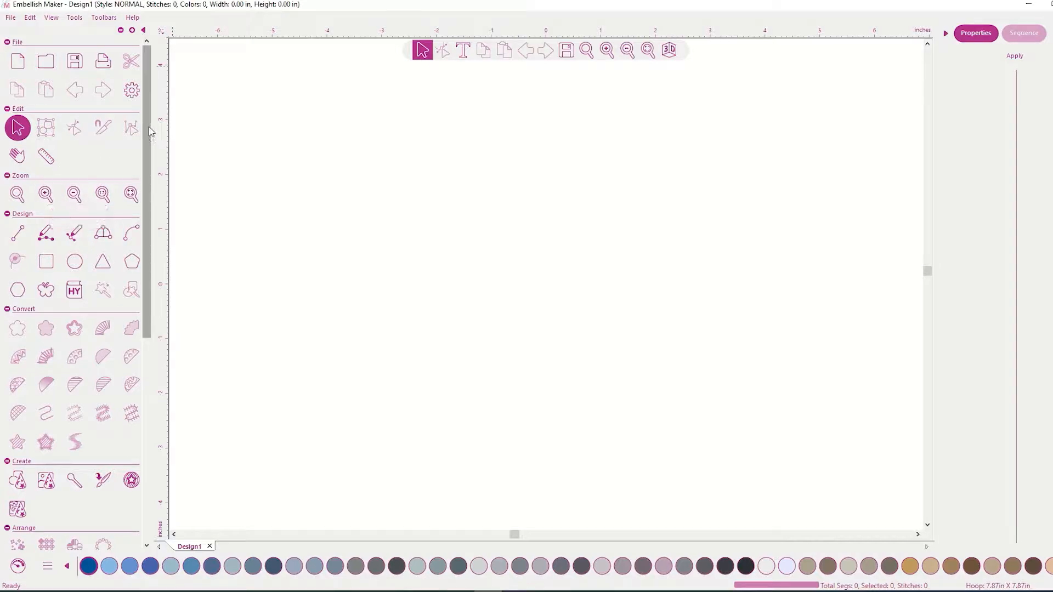
click(120, 31)
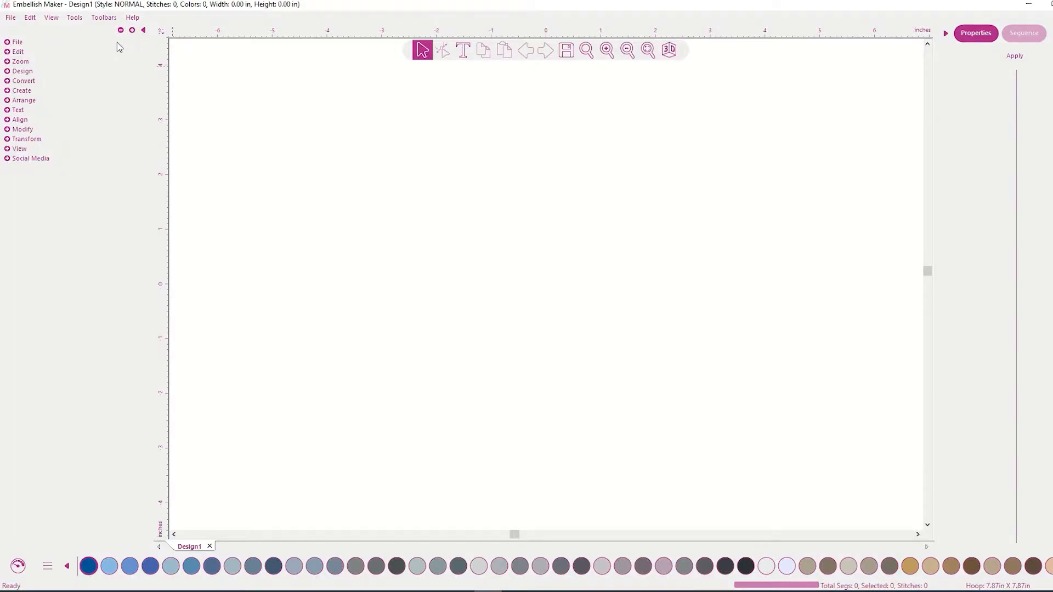
Load the 1-14559 flower image from the Clip Art! folder into the Autodigitizer Wizard and accept its default size and crop.
click(27, 92)
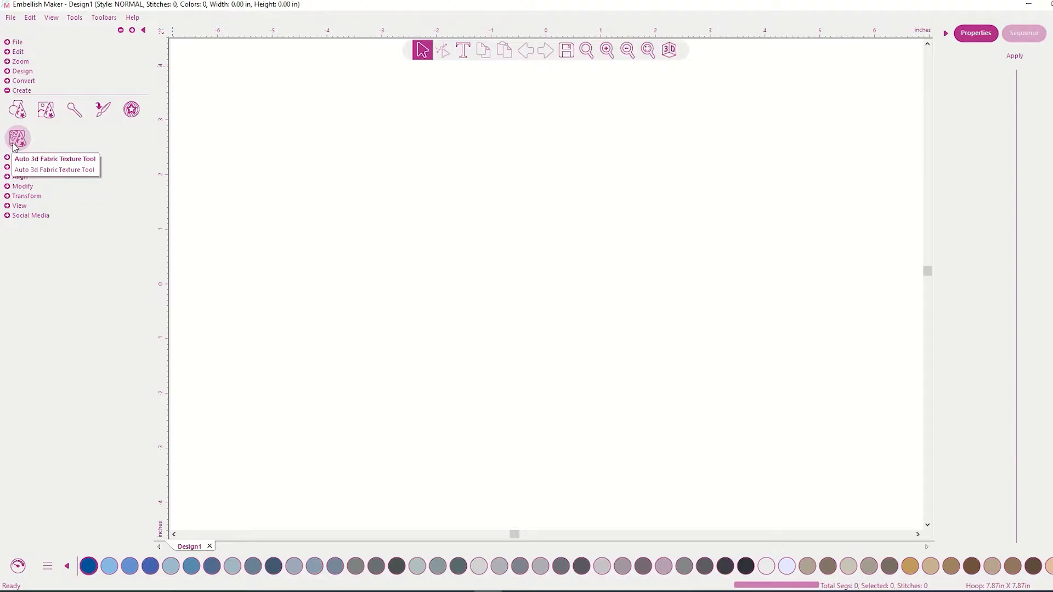
click(46, 110)
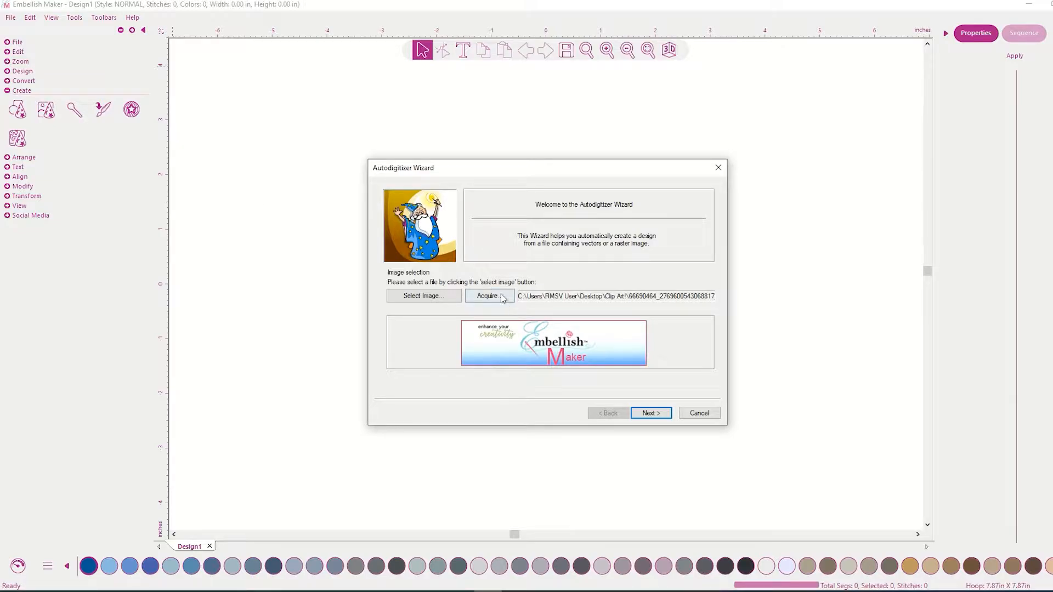
click(447, 296)
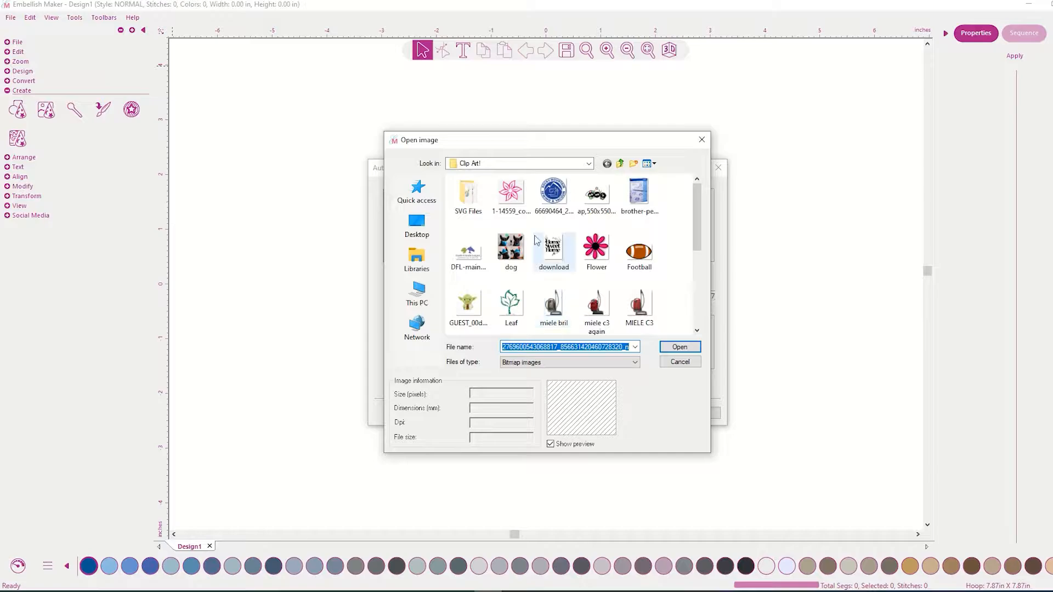
mouse_move(695, 206)
mouse_down()
mouse_move(690, 274)
mouse_move(695, 215)
mouse_up()
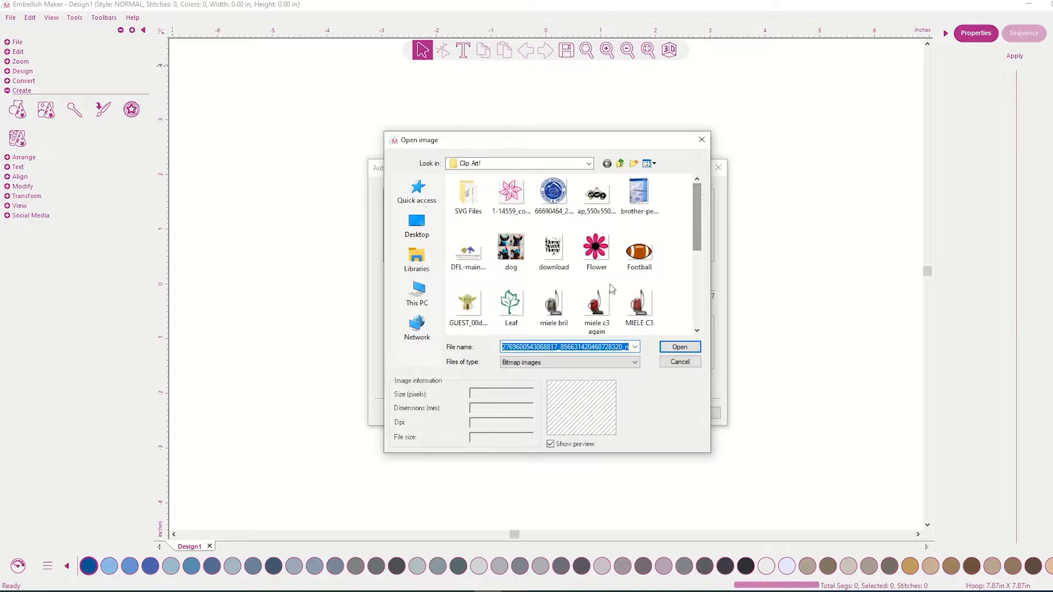
double_click(500, 207)
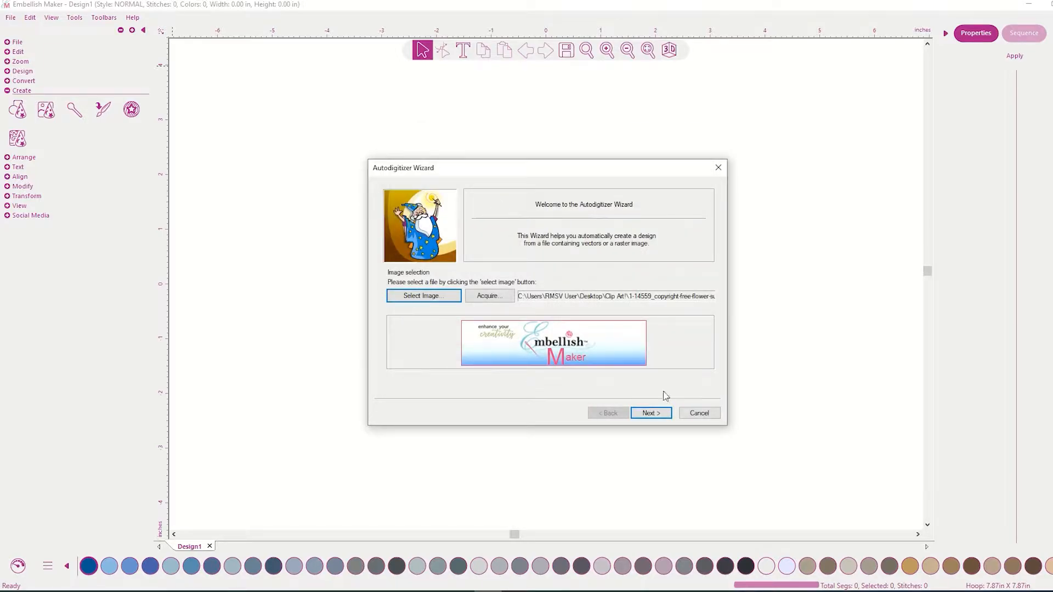
click(650, 413)
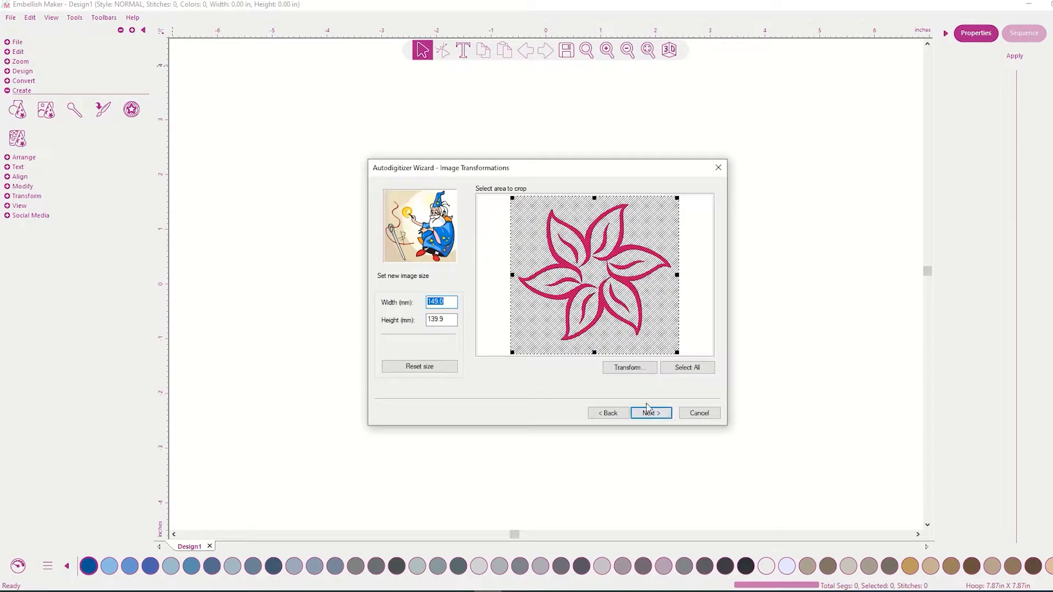
click(643, 409)
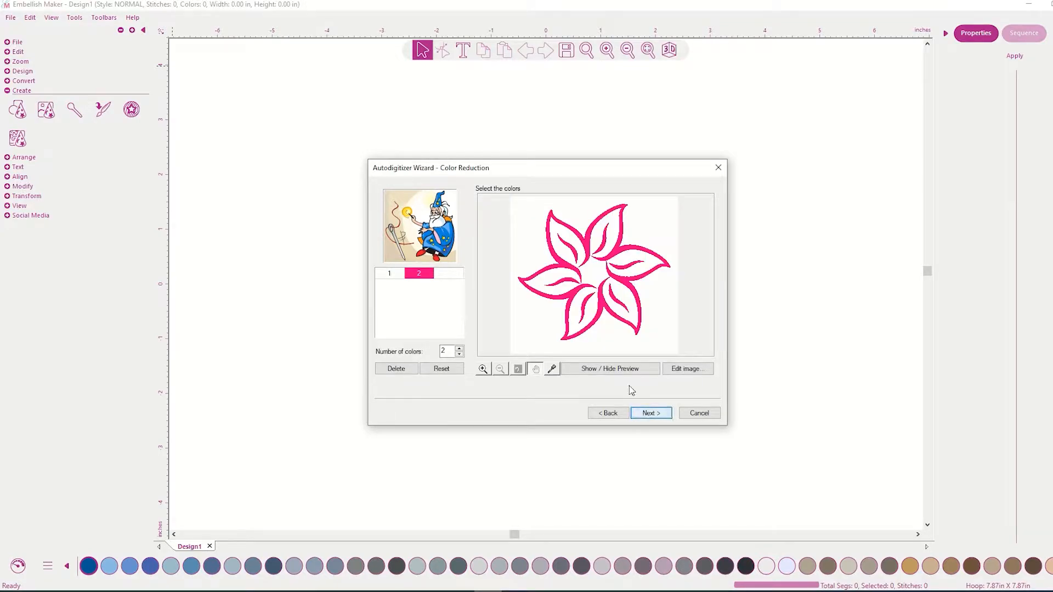
Edit the wizard image in Paint, filling the background around the flower with green, and save it back to the wizard.
click(685, 370)
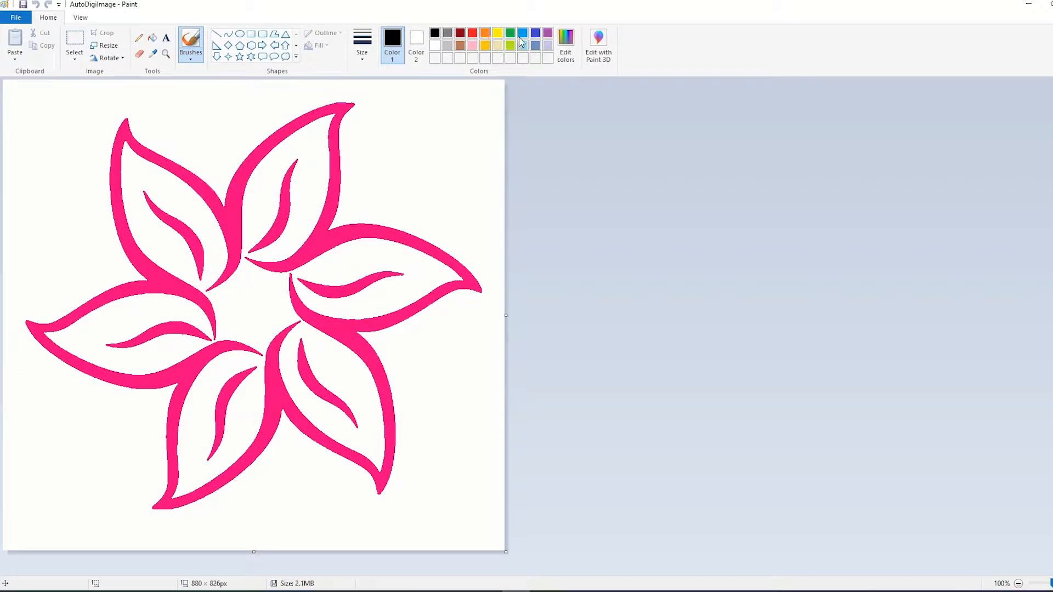
click(510, 34)
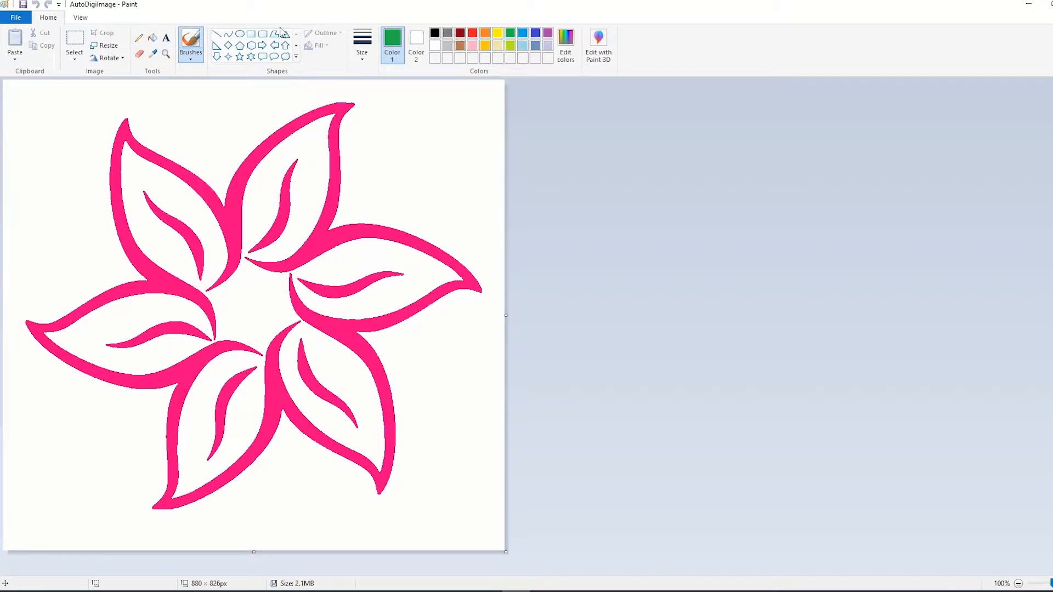
click(153, 38)
click(176, 113)
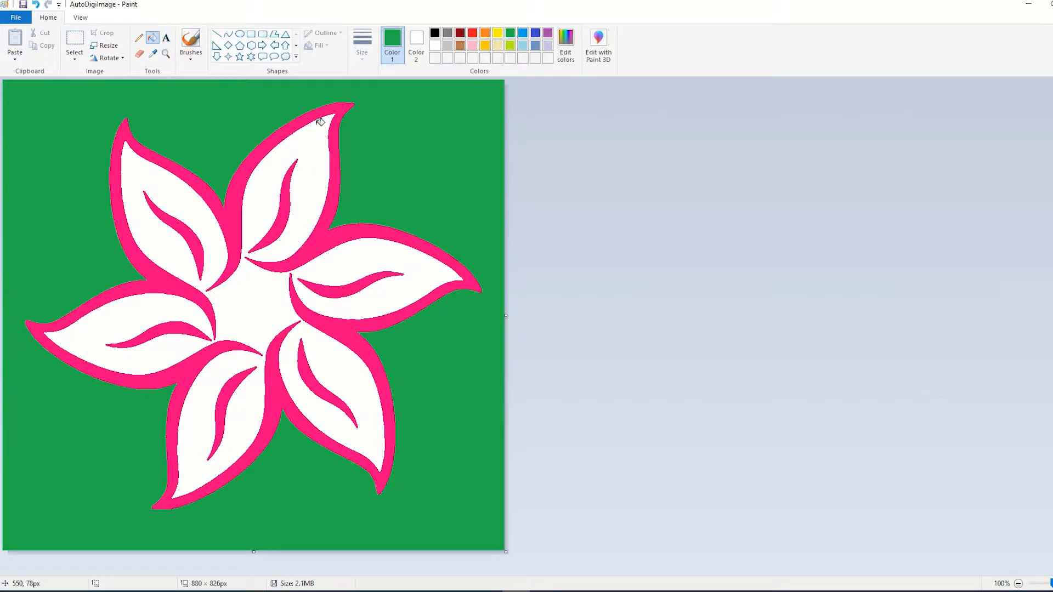
click(17, 17)
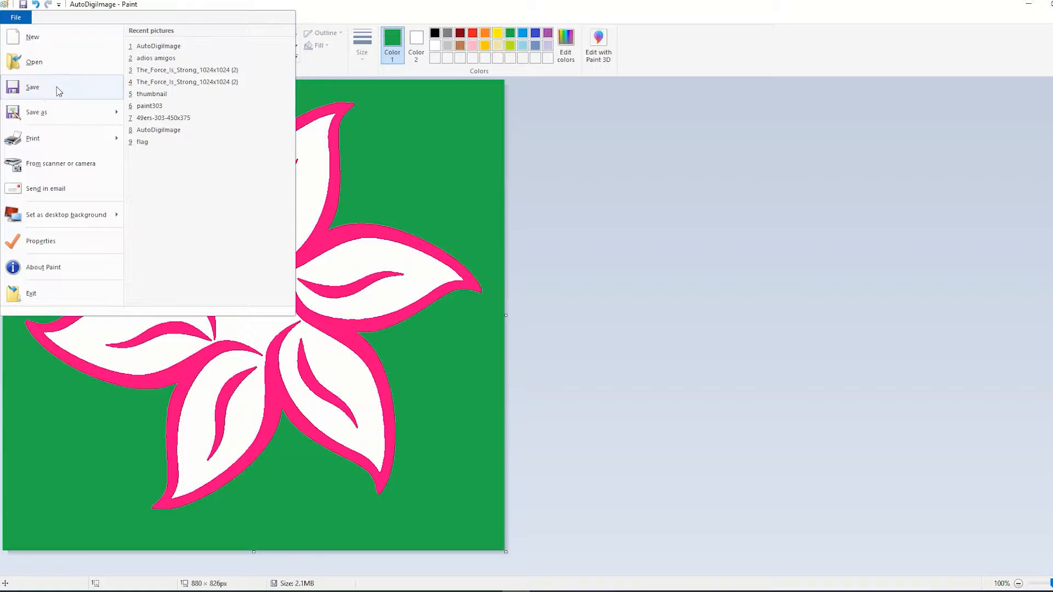
click(60, 94)
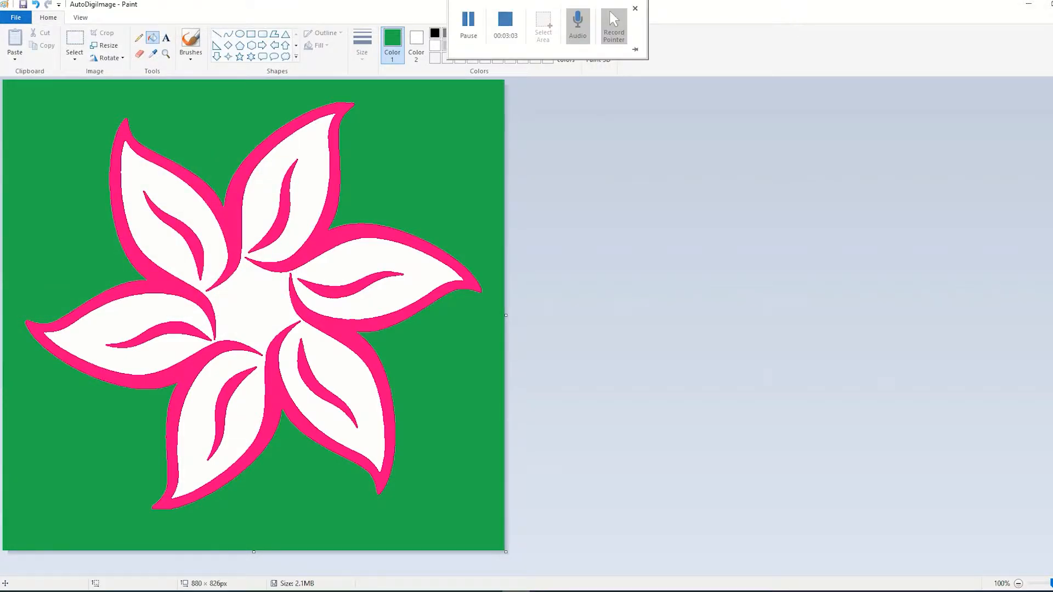
click(1052, 5)
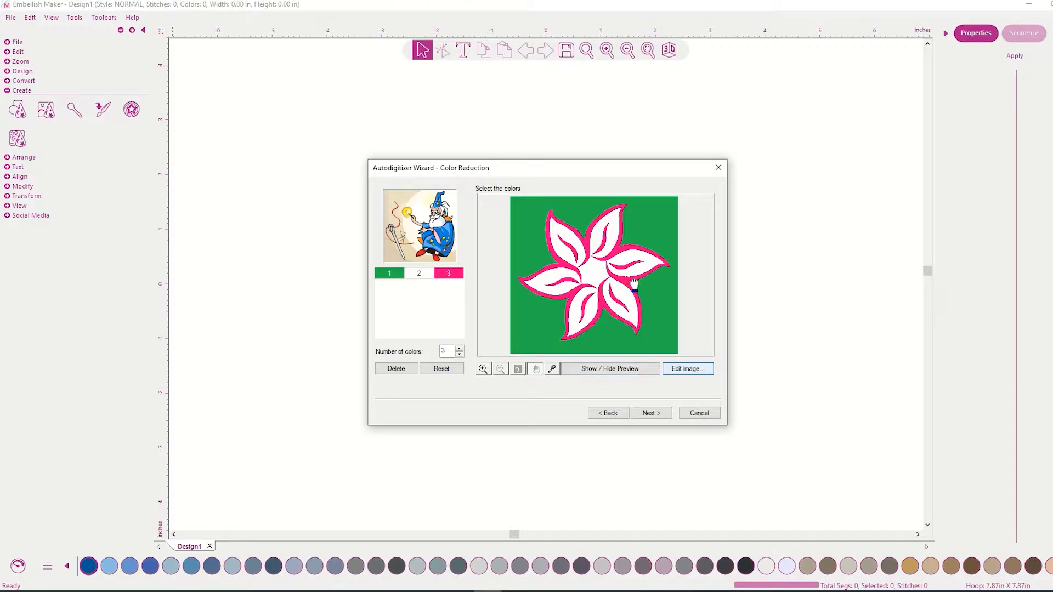
Finish the wizard without stitching the green background, generating the flower embroidery, and deselect it.
click(651, 414)
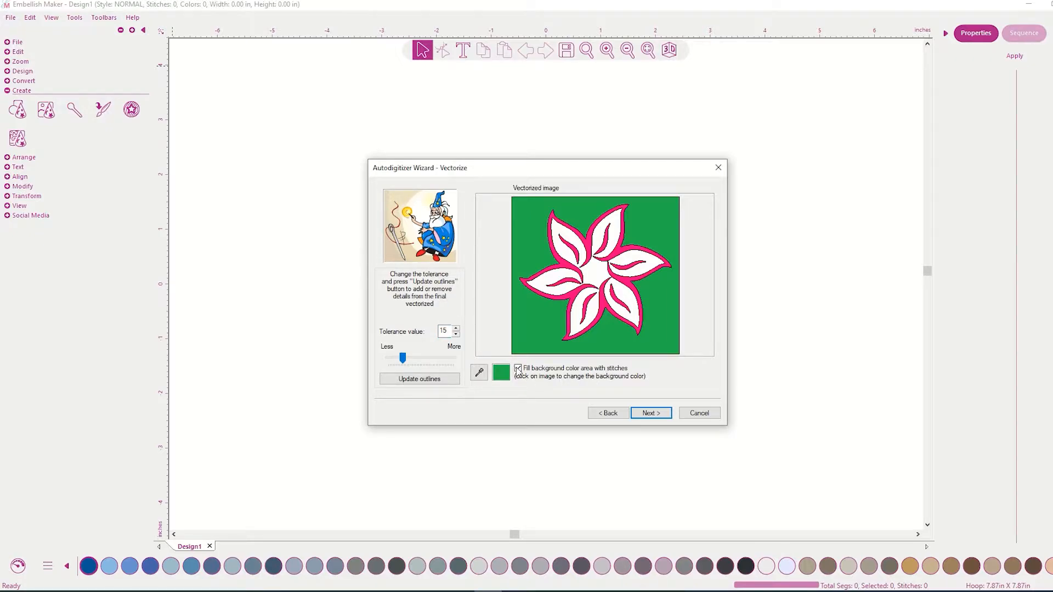
click(651, 414)
click(652, 413)
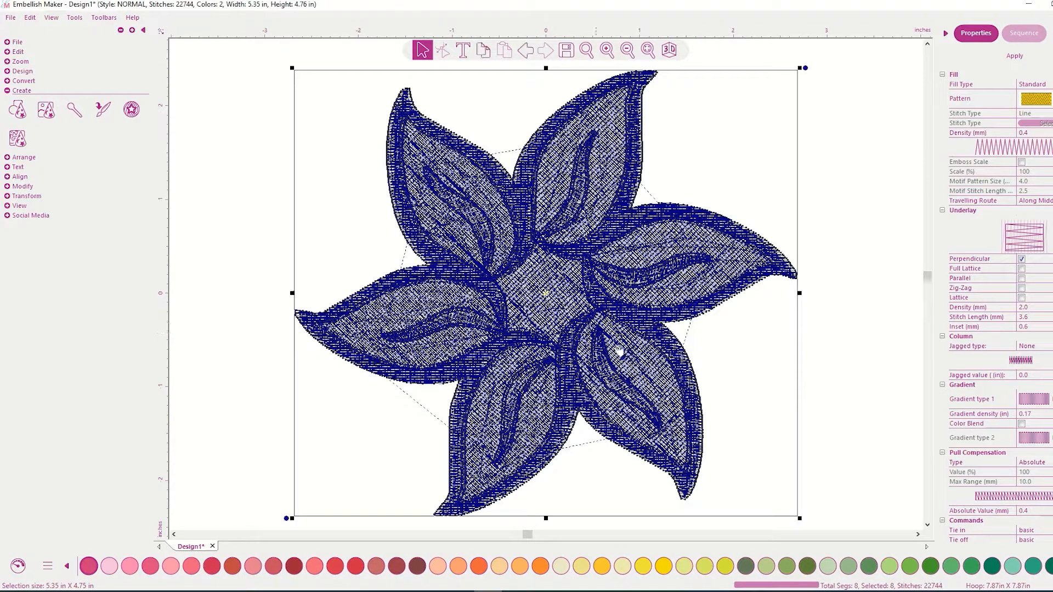
click(788, 170)
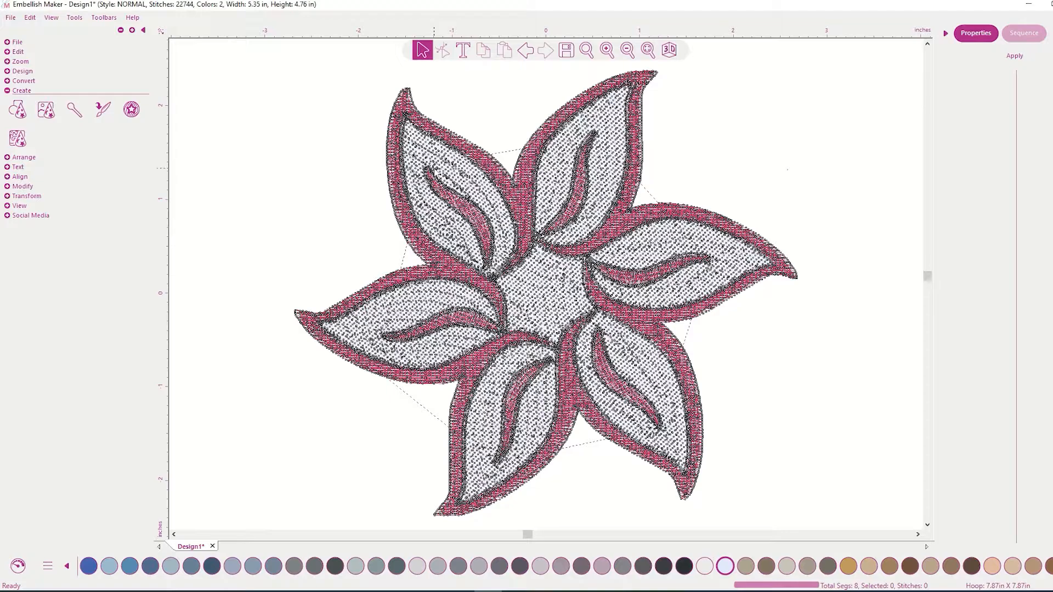
Change the thread color of the white fill inside the petals to blue.
click(436, 169)
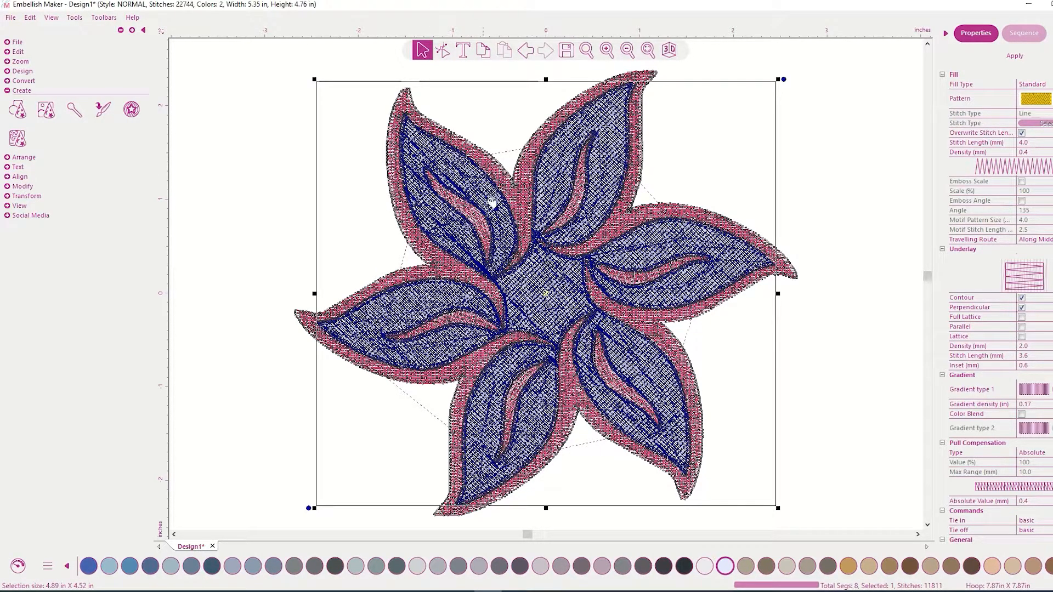
click(733, 134)
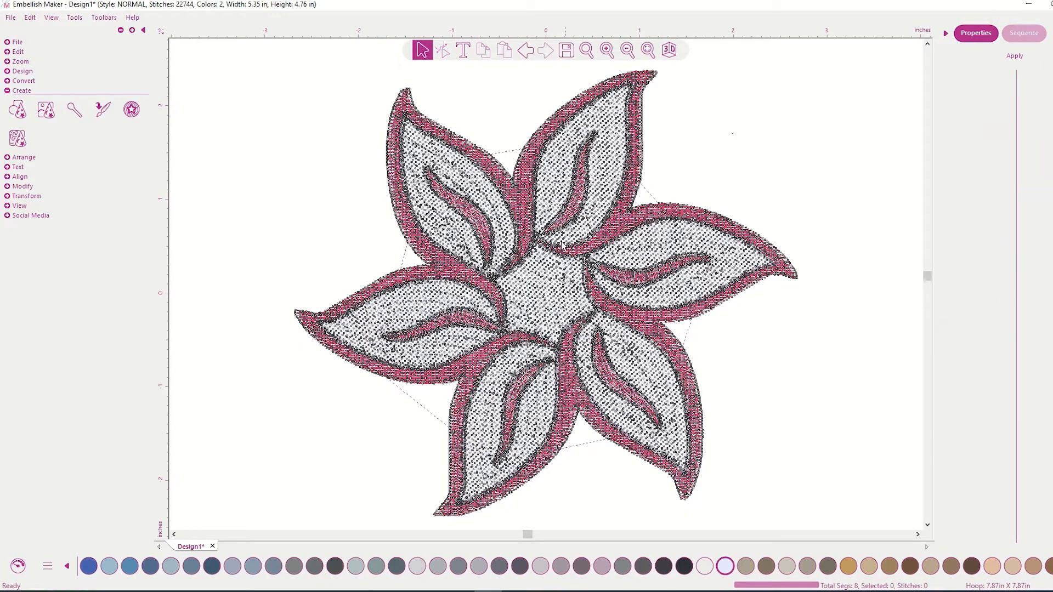
click(595, 212)
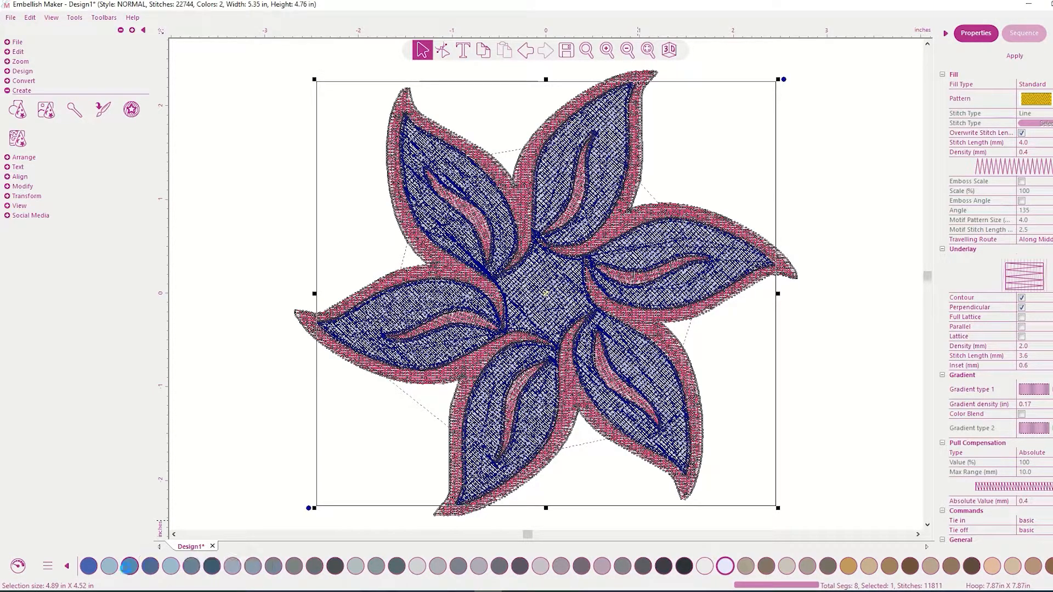
click(220, 285)
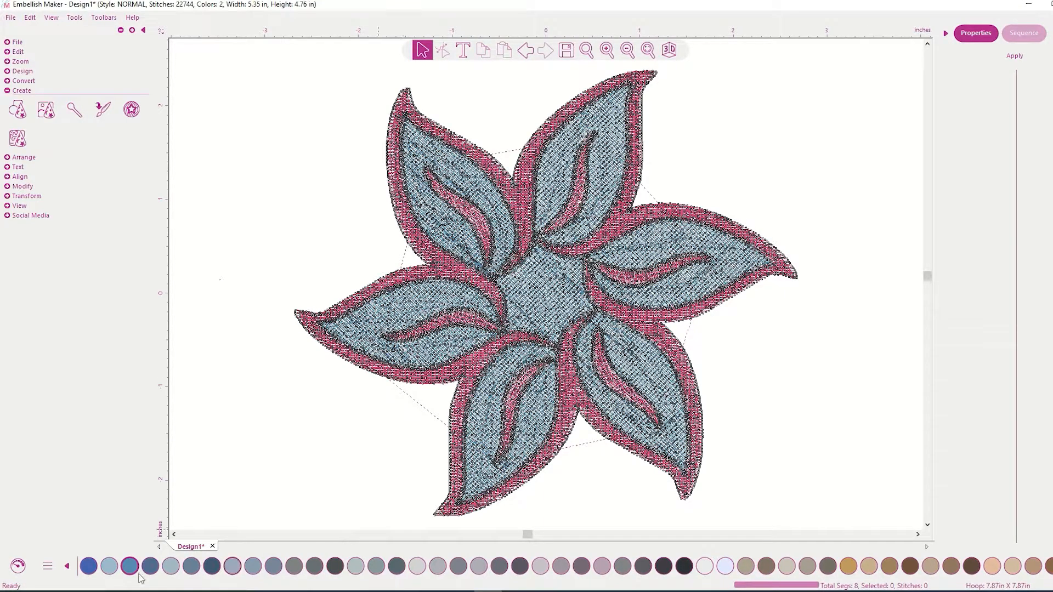
Browse the thread color palette to examine the other available colors.
click(66, 565)
click(67, 566)
click(67, 566)
click(67, 566)
click(67, 566)
click(67, 566)
click(67, 566)
click(67, 565)
click(67, 566)
click(67, 565)
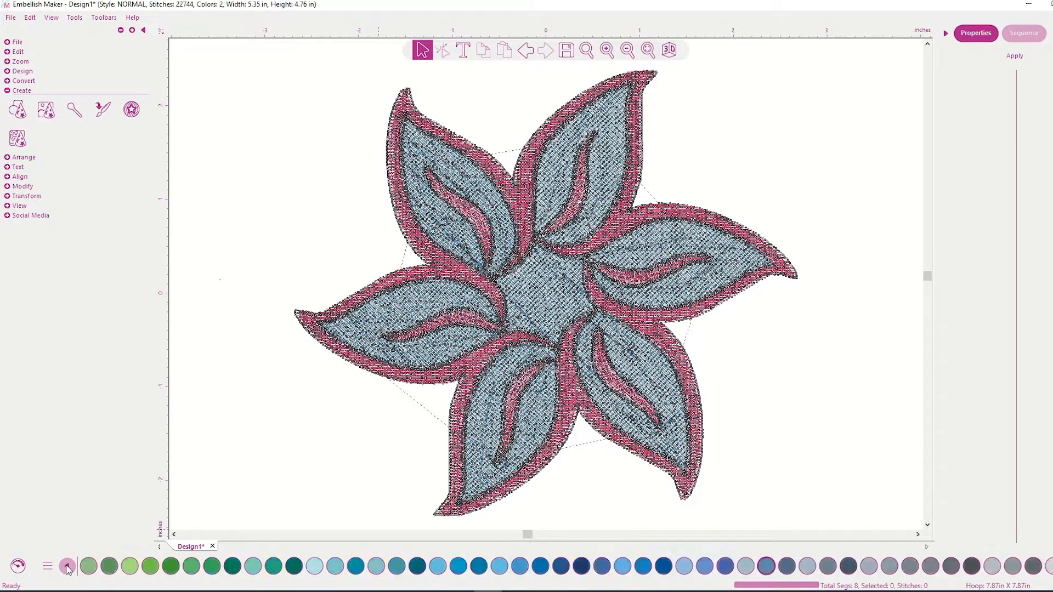
click(67, 566)
click(67, 566)
click(67, 565)
click(67, 566)
click(67, 565)
click(66, 566)
click(67, 566)
click(67, 566)
click(67, 566)
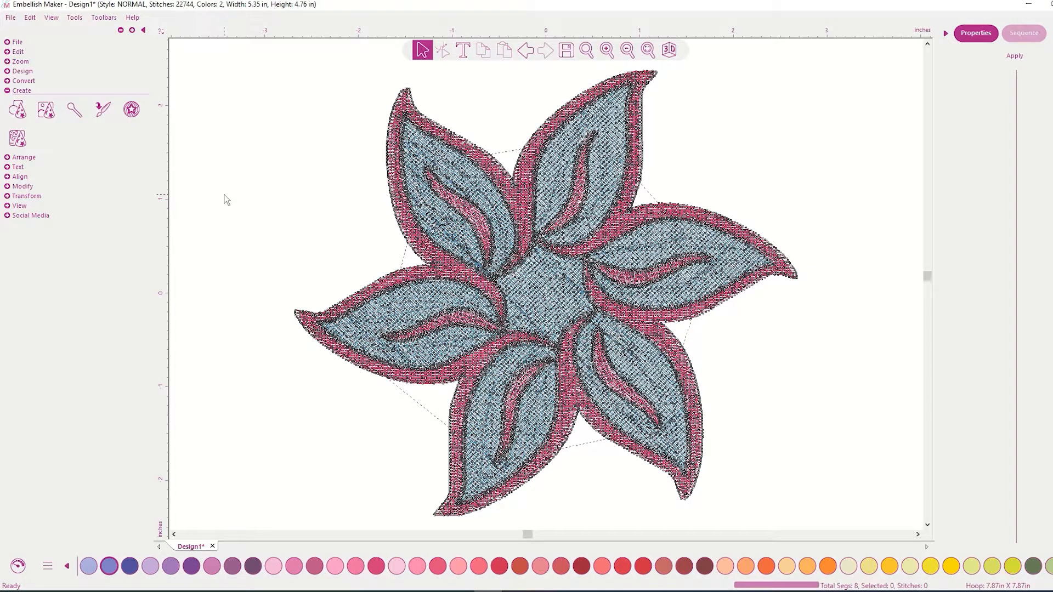
Change the thread color of the fill inside the petals to dark gray.
click(459, 223)
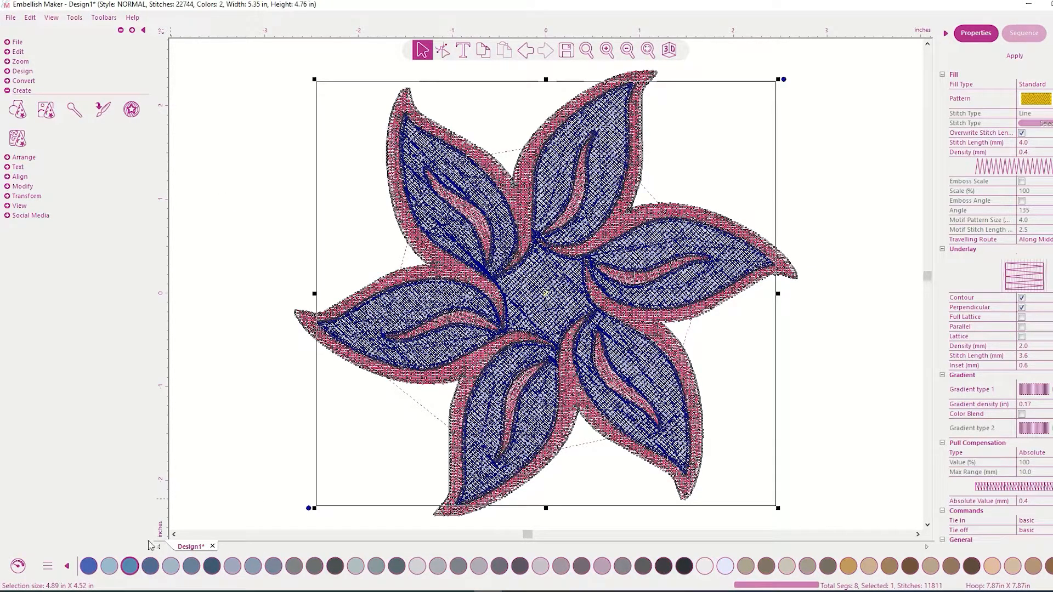
click(335, 566)
click(235, 375)
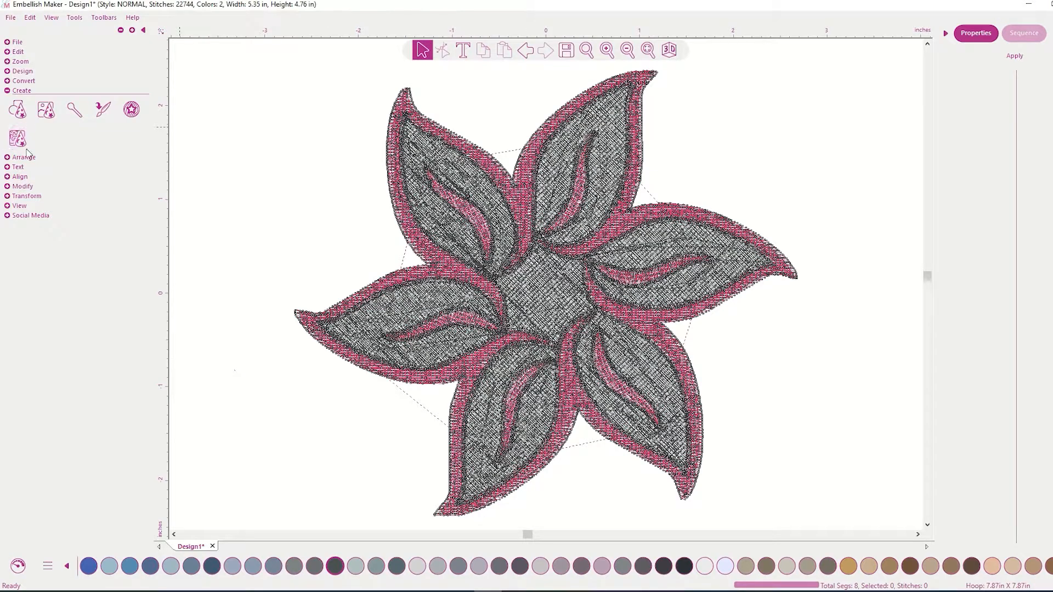
Convert the dark gray fill inside the petals into an appliqué segment with a satin-stitched edge.
click(7, 81)
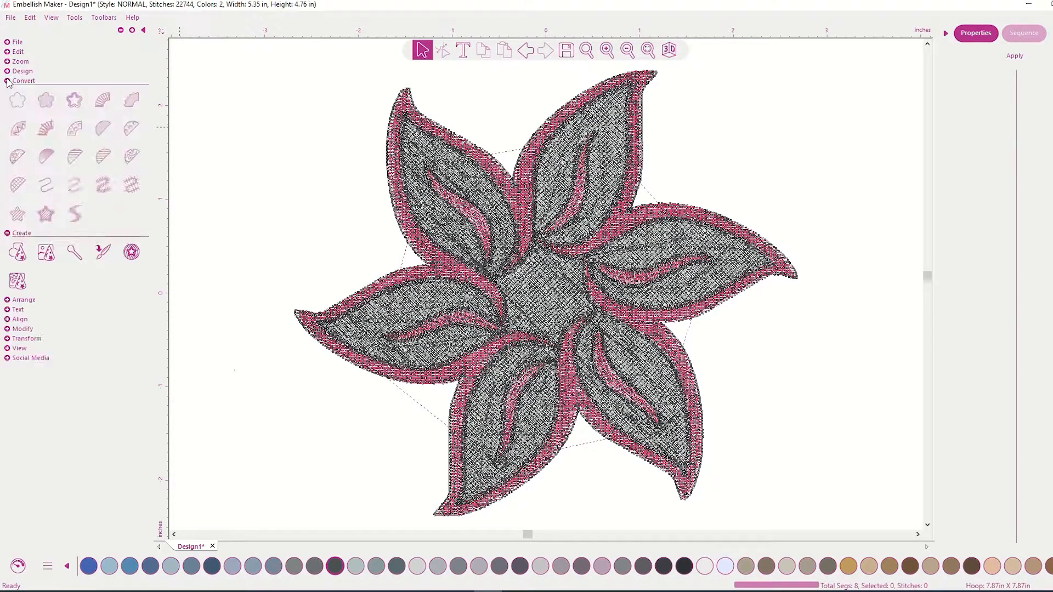
click(441, 172)
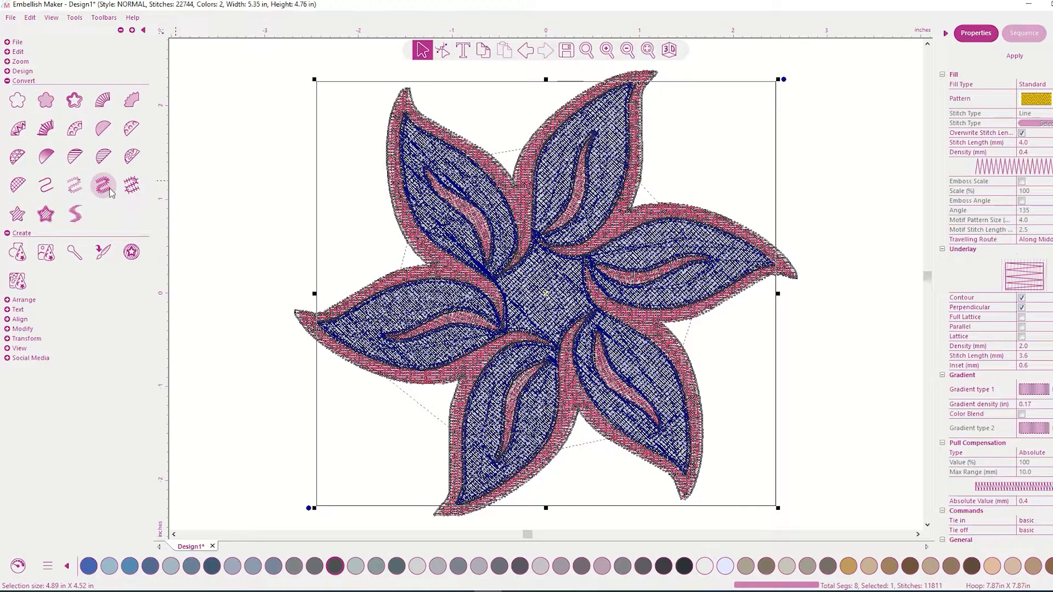
click(129, 188)
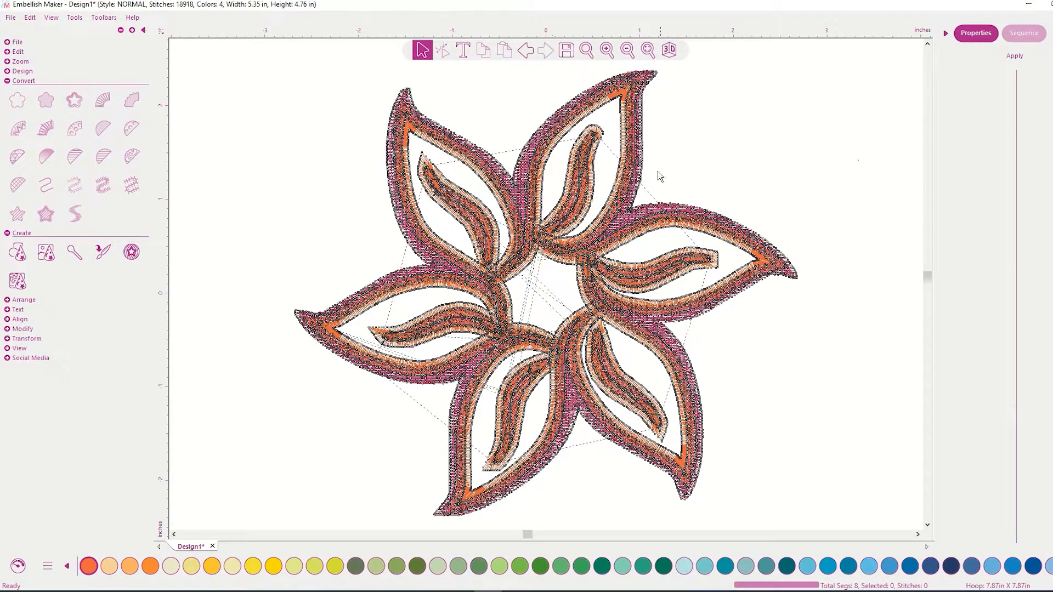
Delete the pink fill around the petals and the six pink vein fills inside them, and clear the selection.
click(639, 170)
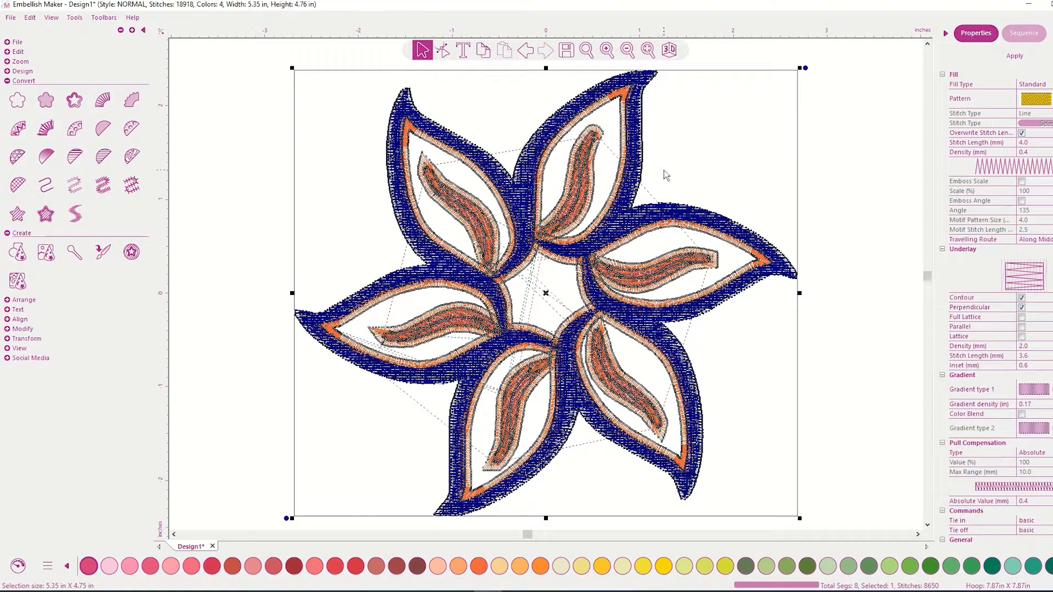
key(Delete)
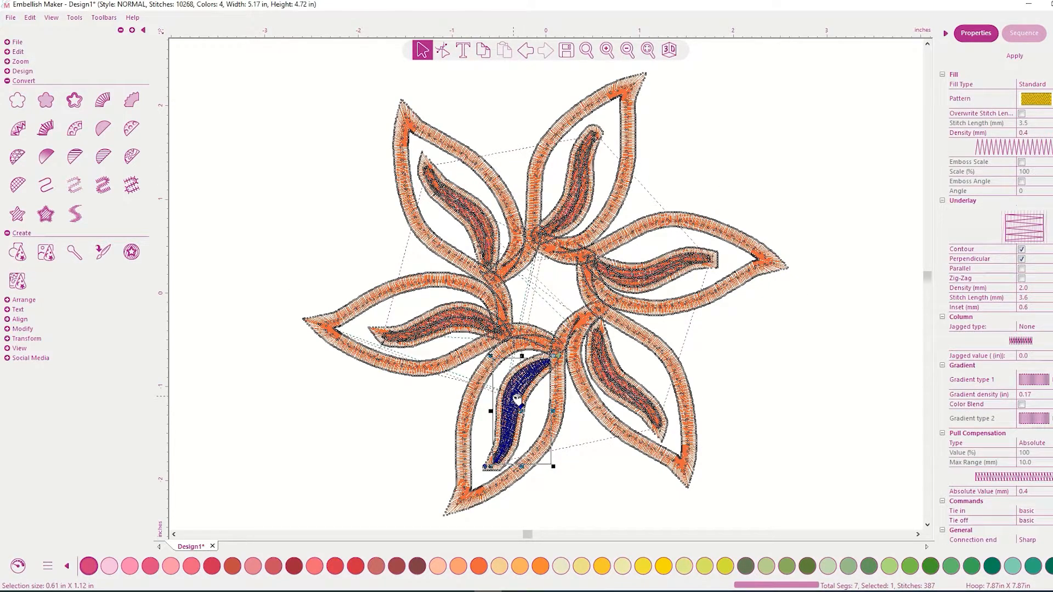
key(Delete)
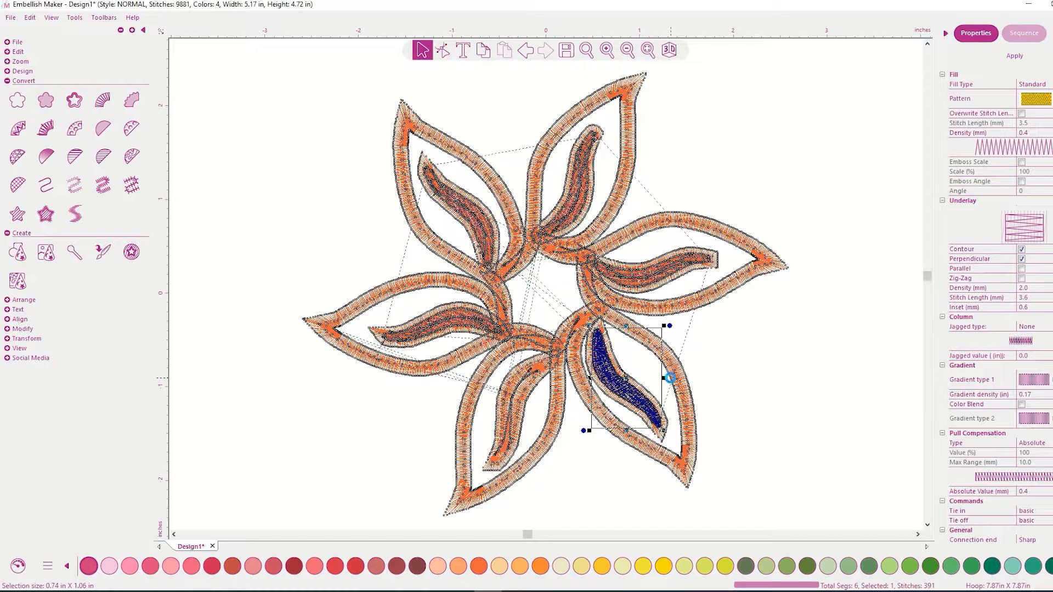
key(Delete)
key(Delete)
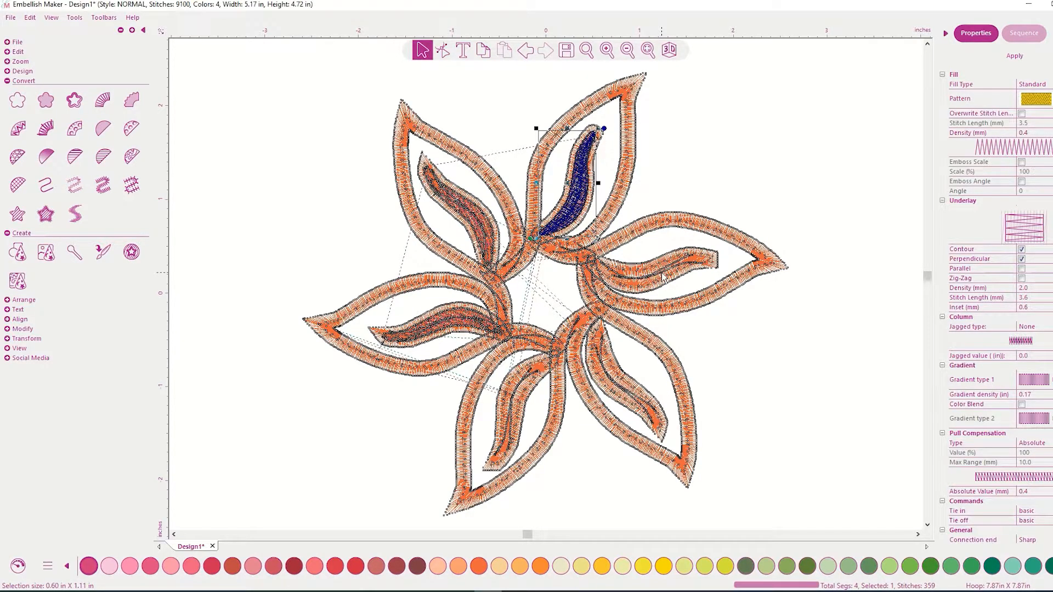
key(Delete)
key(Delete)
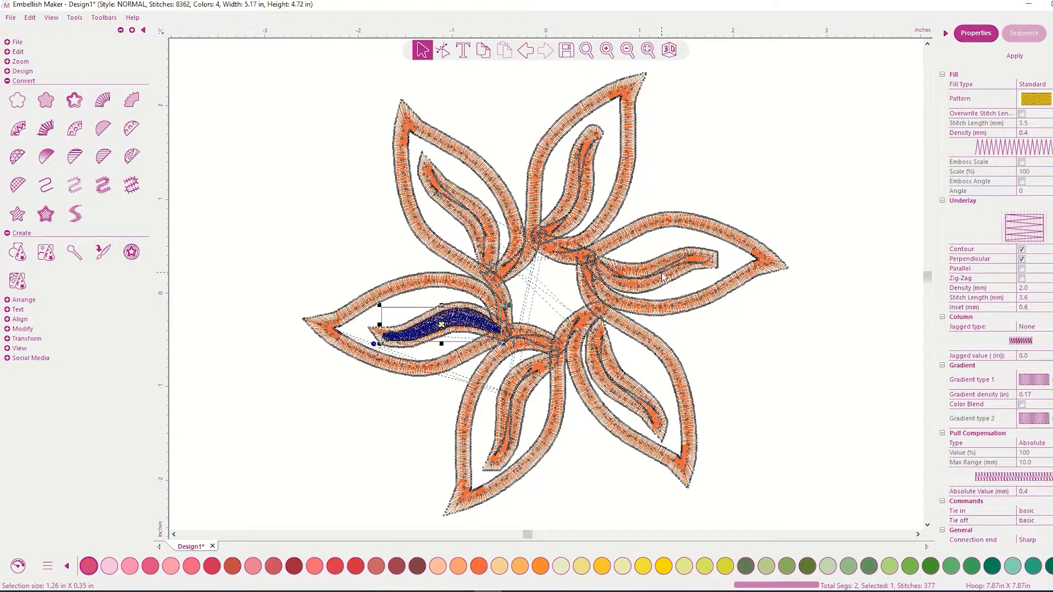
key(Delete)
key(Escape)
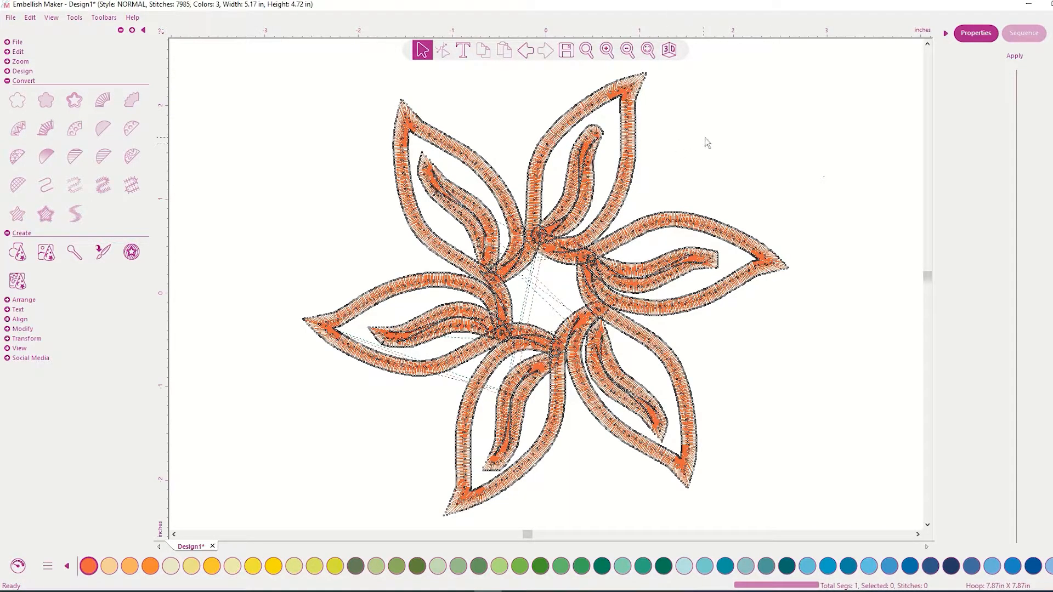
Start saving the appliqué flower design as an Embellish Maker (WAF) file.
click(9, 16)
click(25, 82)
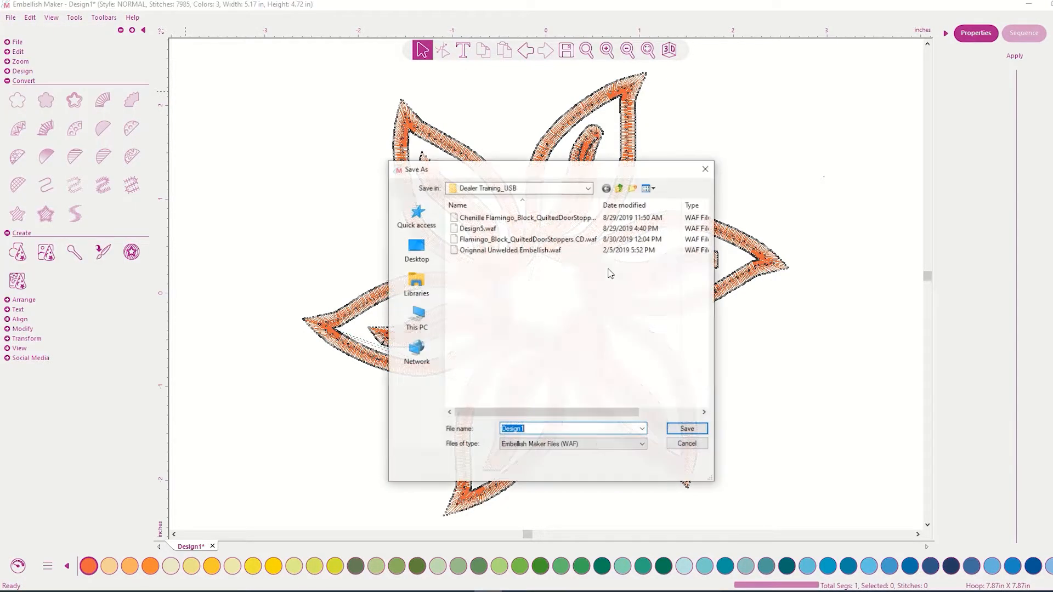